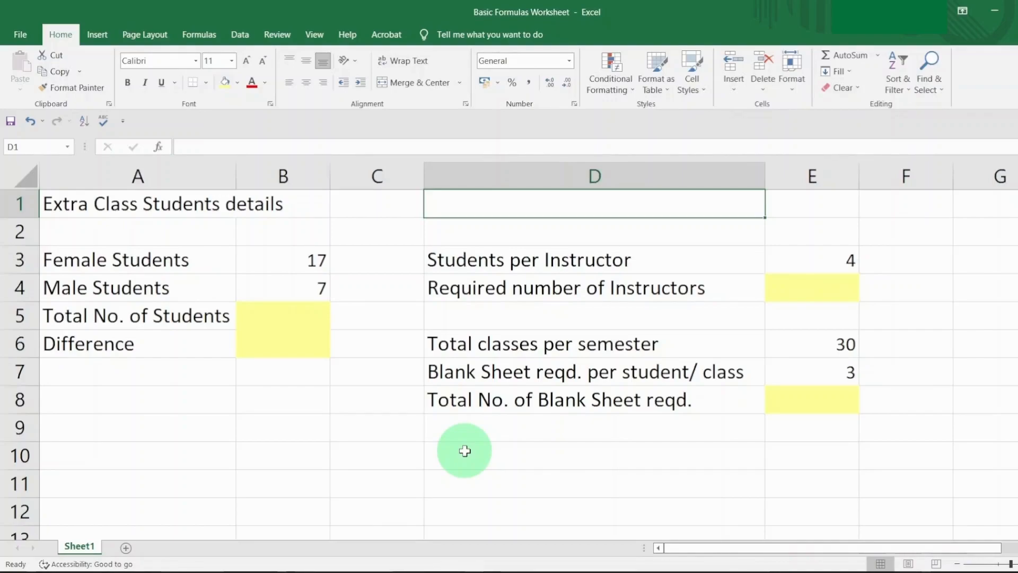
# Calculate the total number of students in B5 from typed numbers with the formula =17+7
pyautogui.click(315, 258)
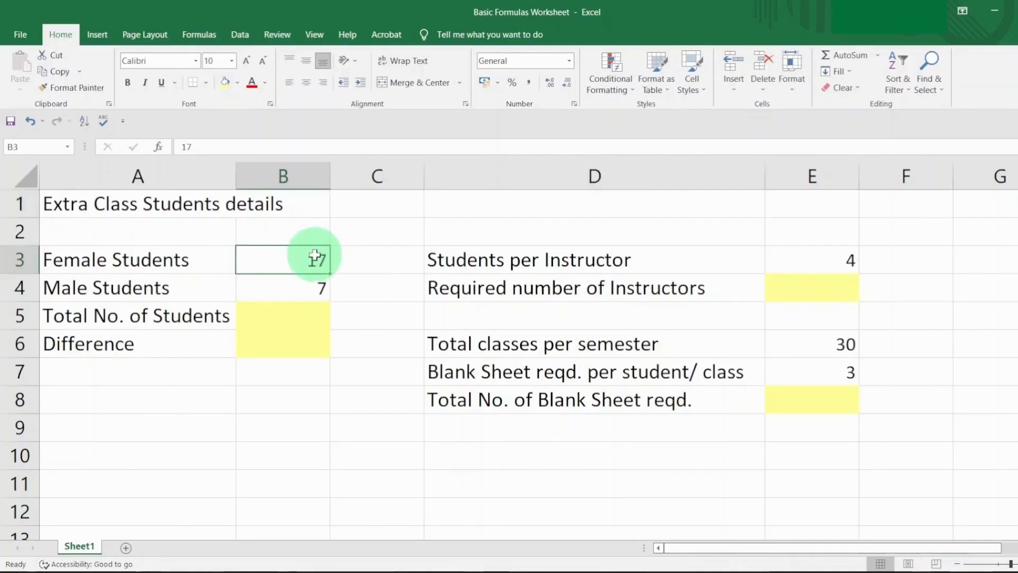
pyautogui.click(315, 290)
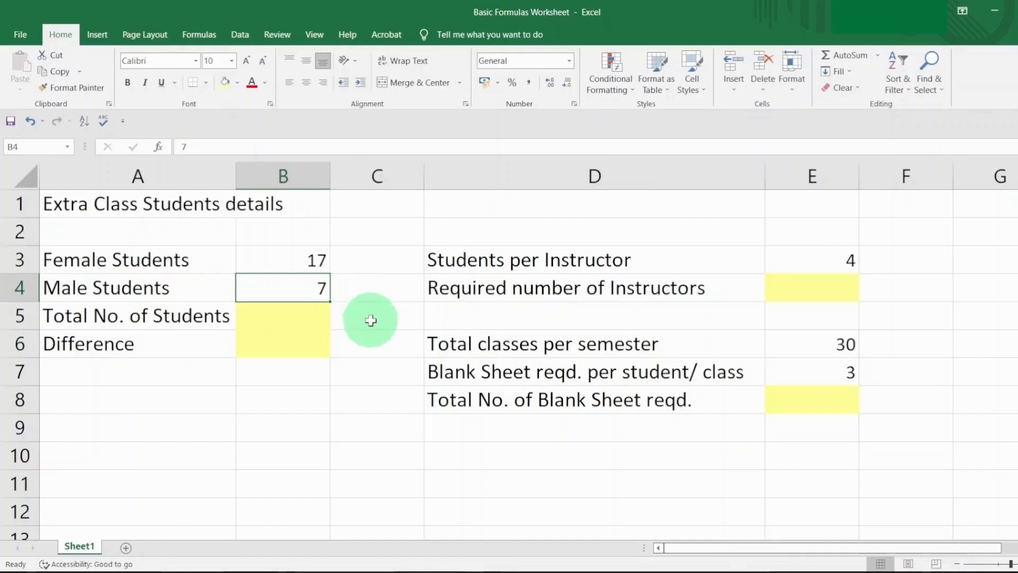
pyautogui.click(157, 314)
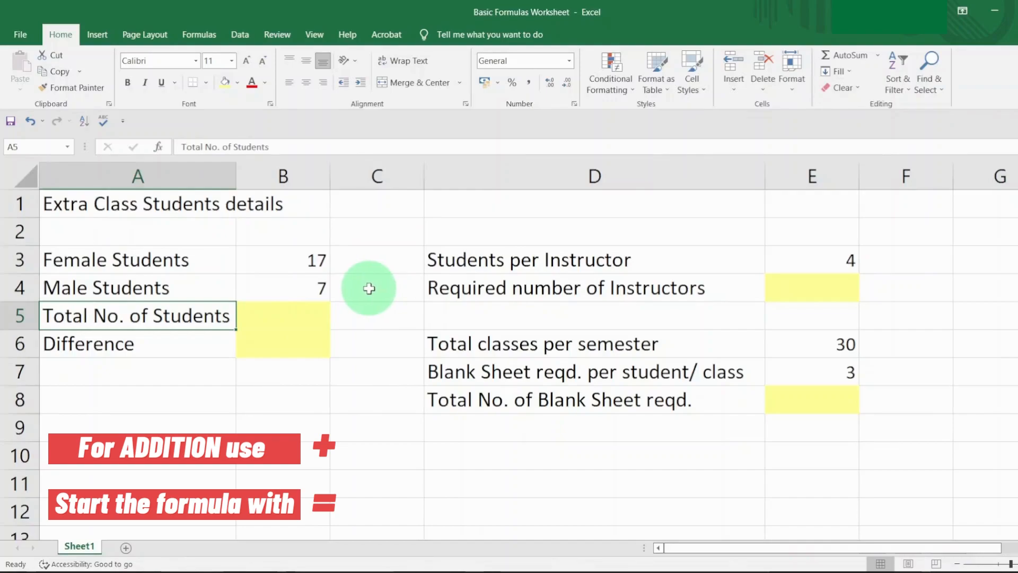
pyautogui.click(306, 320)
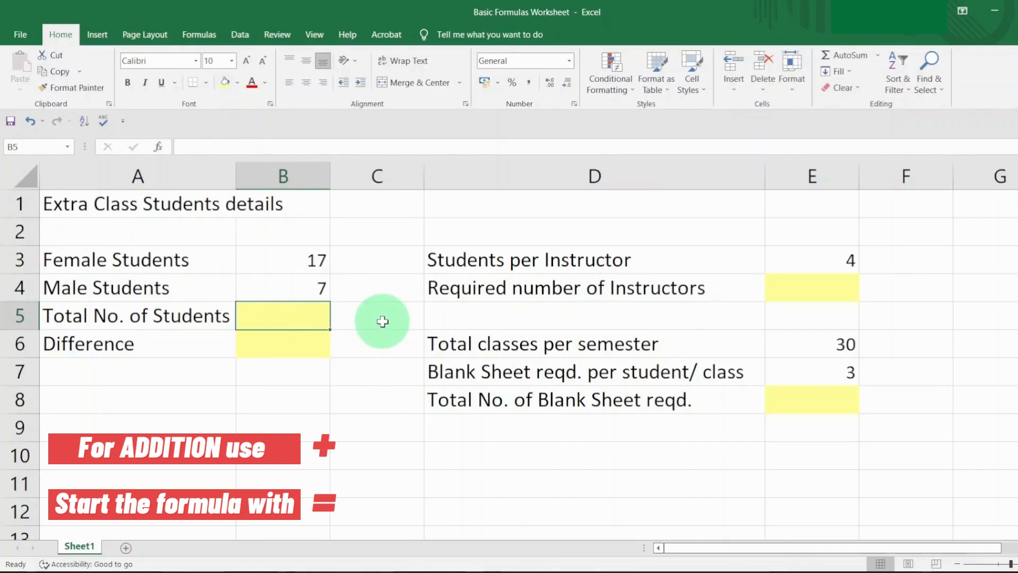
pyautogui.write('=')
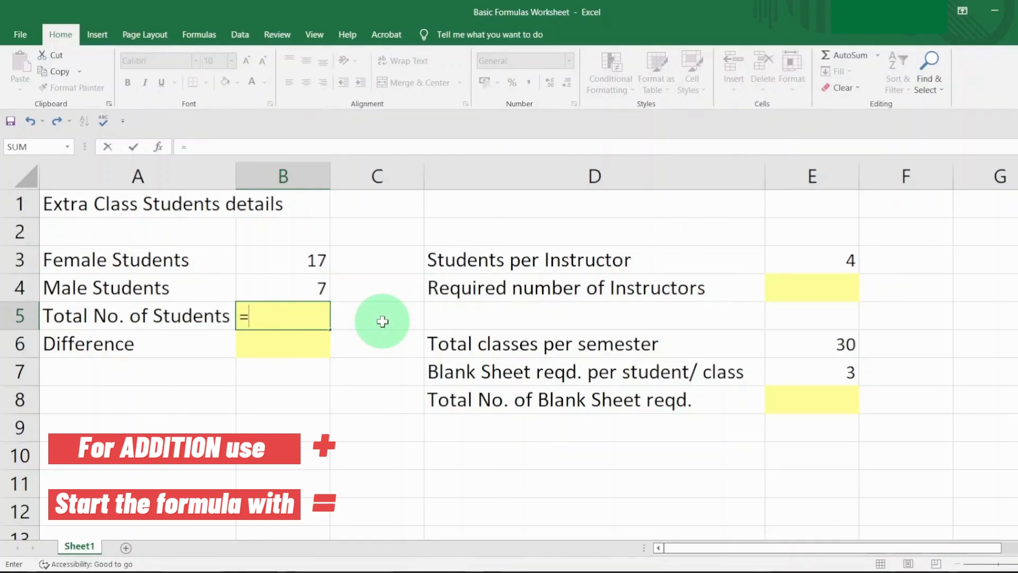
pyautogui.write('17+7')
pyautogui.press('Return')
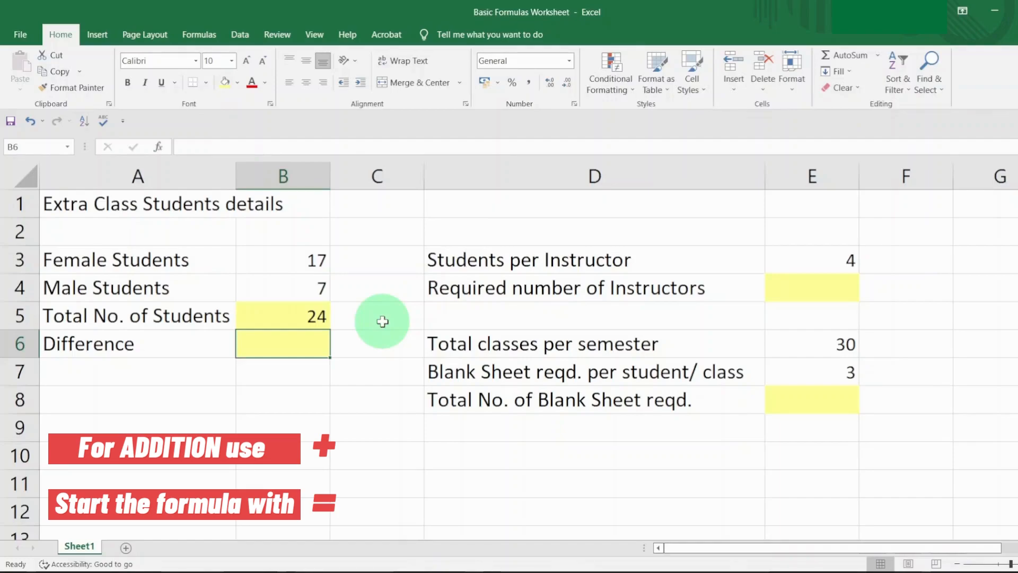
# Replace the total students formula in B5 with the cell-reference formula =B3+B4
pyautogui.click(323, 315)
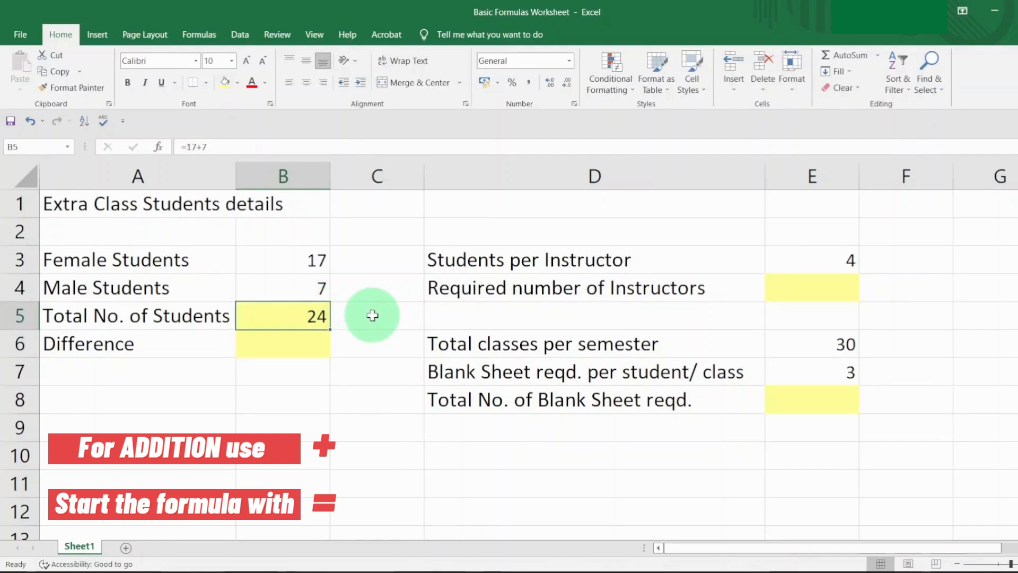
pyautogui.write('=')
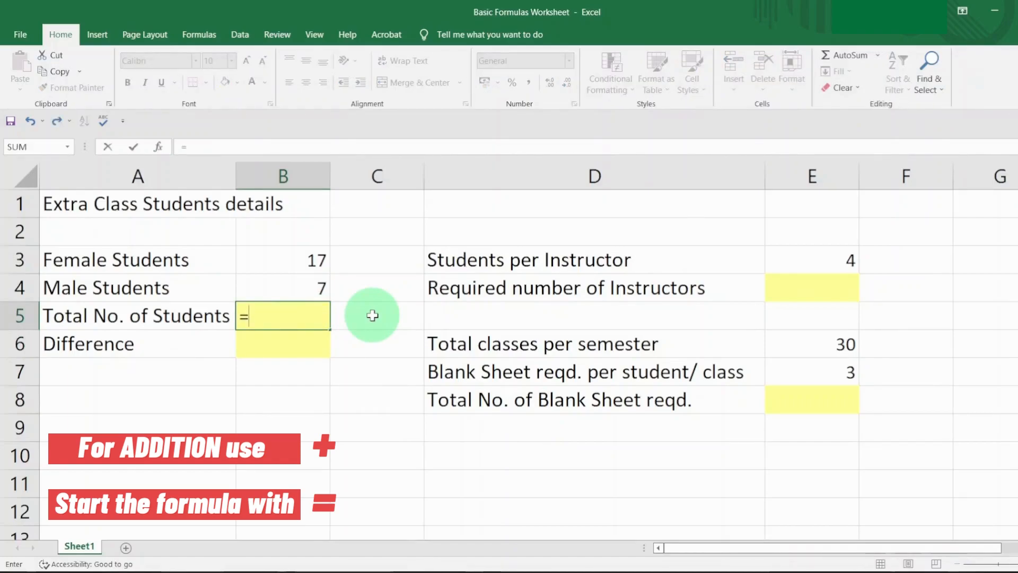
pyautogui.click(299, 259)
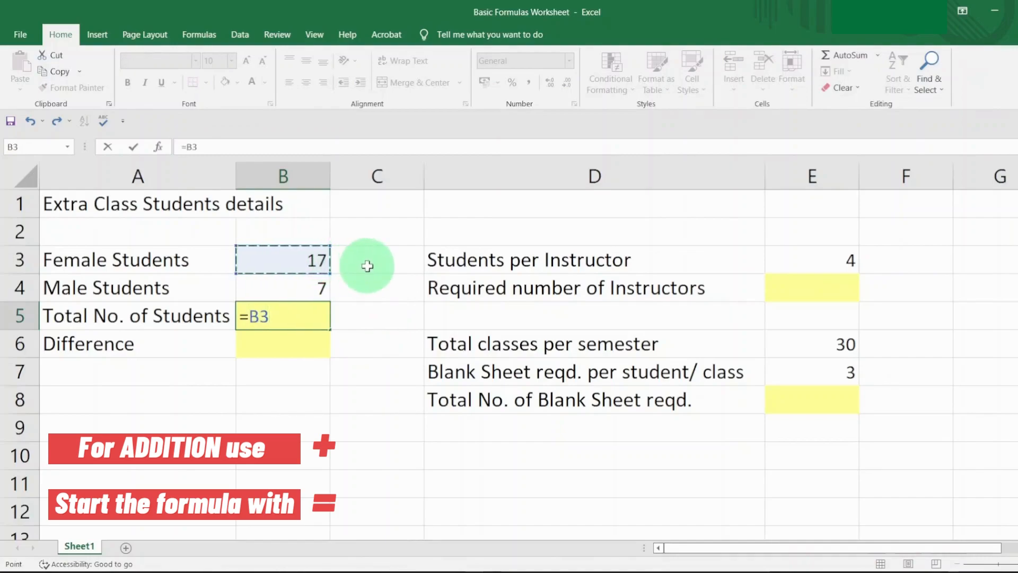
pyautogui.write('+')
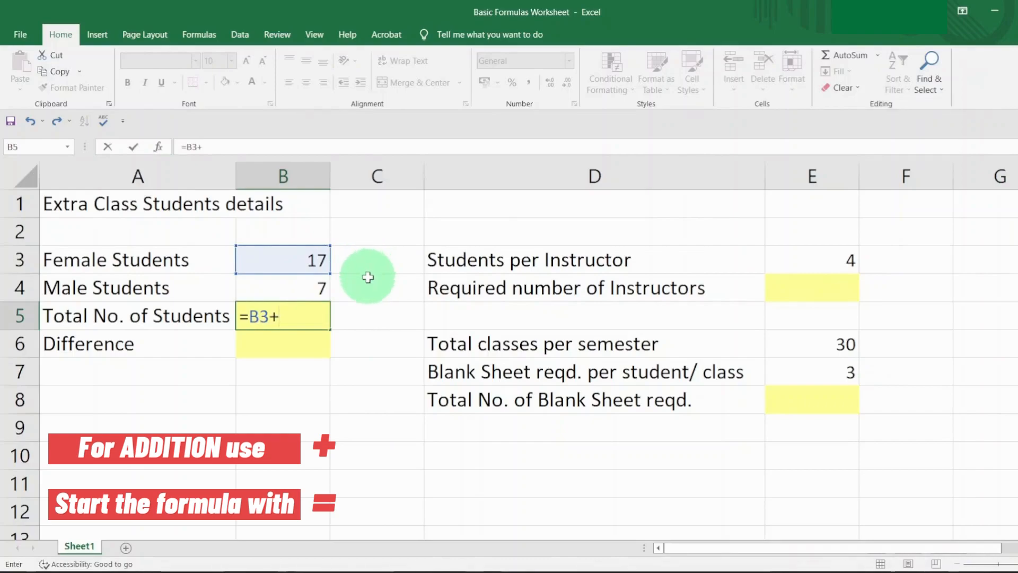
pyautogui.click(307, 288)
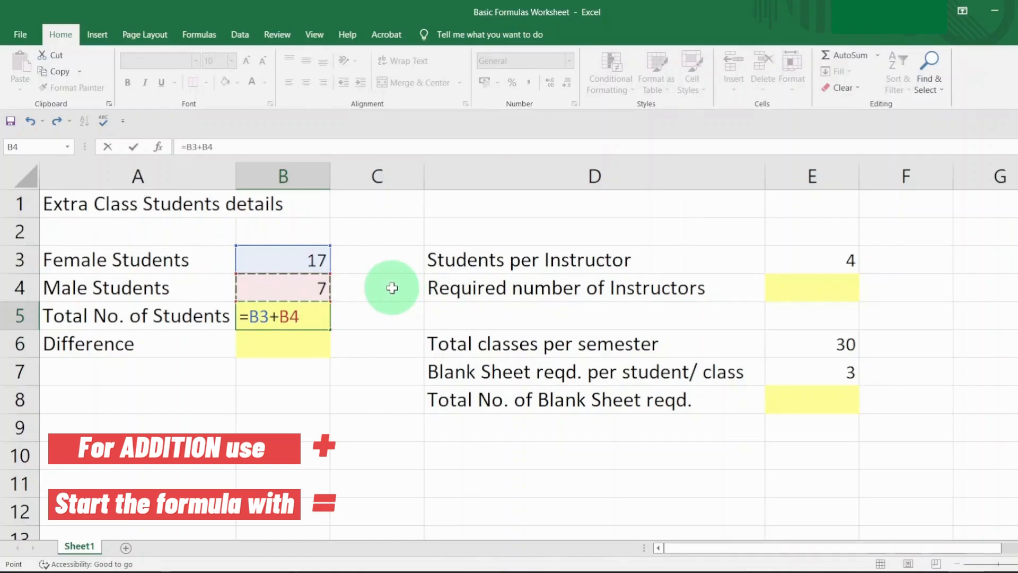
pyautogui.press('Return')
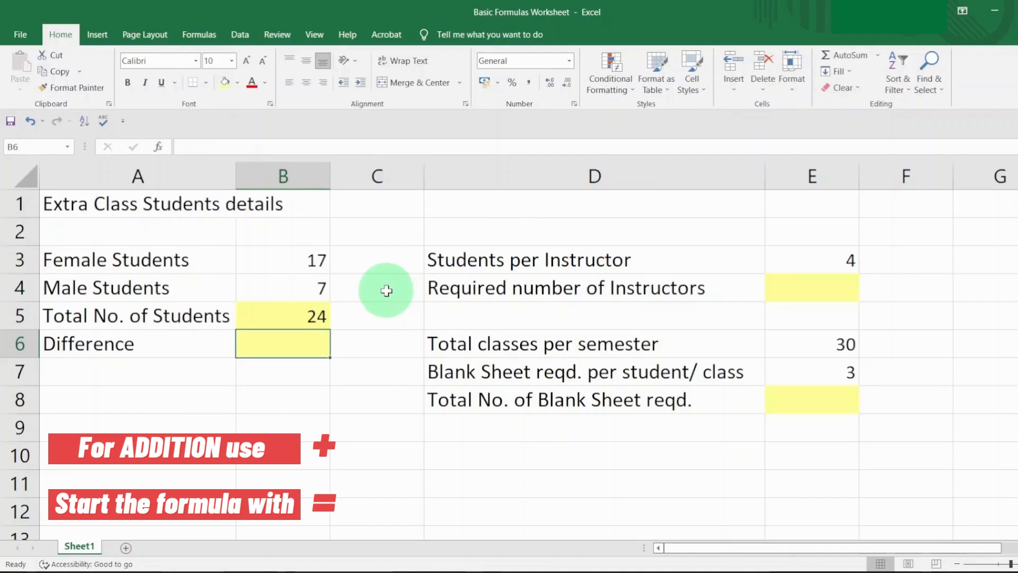
# Test the total by setting the male students count in B4 to 17, and undo that change
pyautogui.click(304, 288)
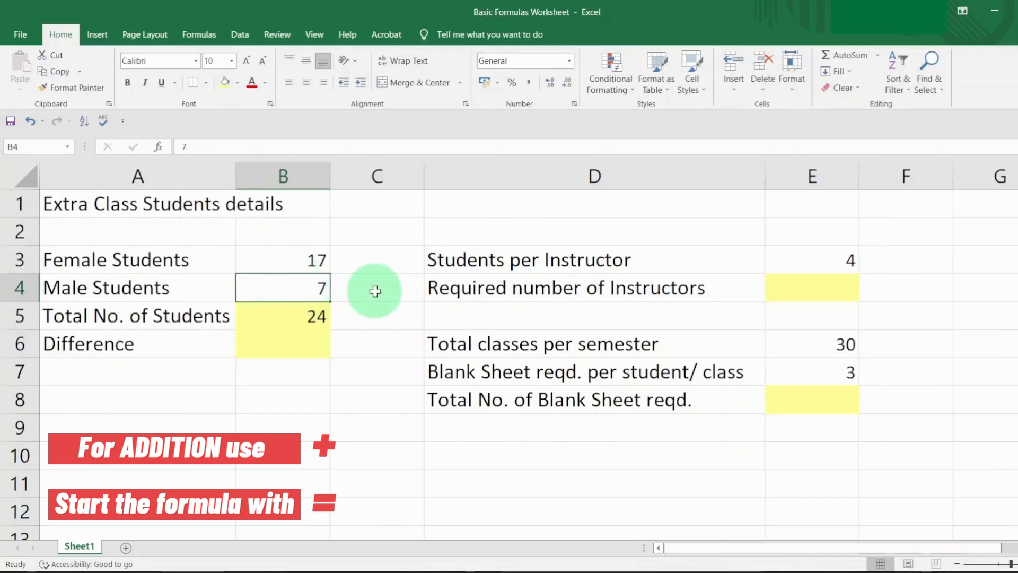
pyautogui.write('17')
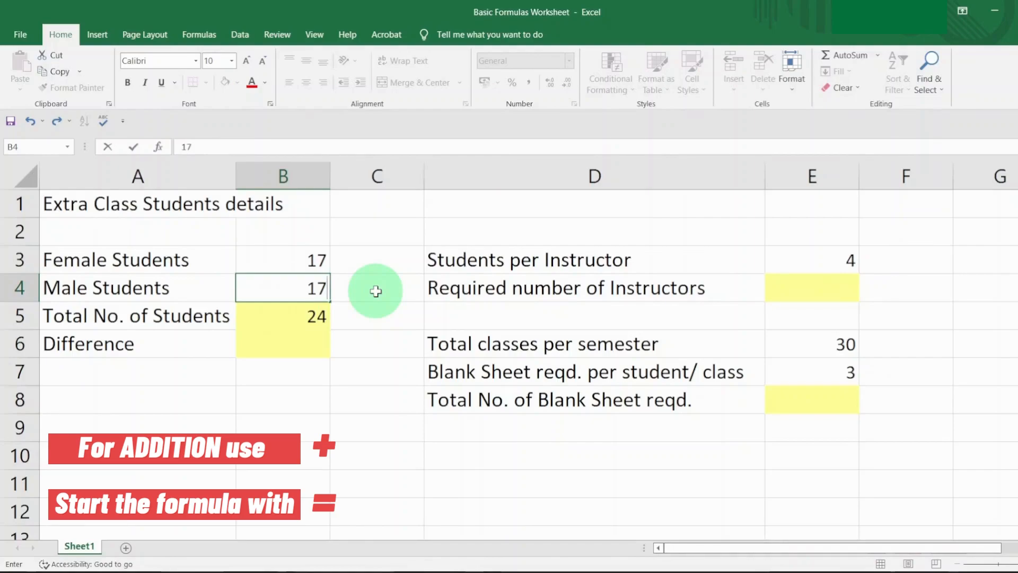
pyautogui.press('Return')
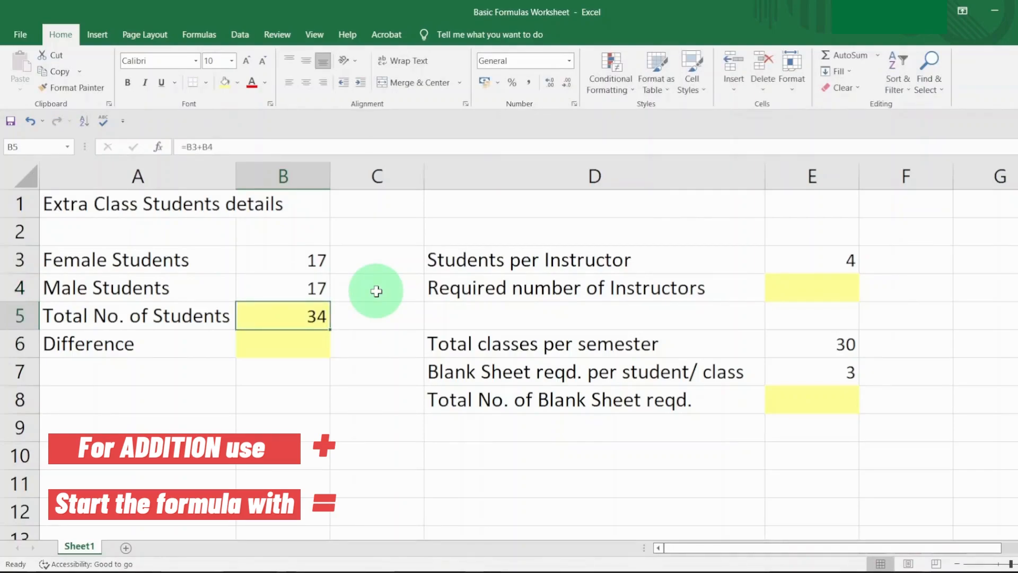
pyautogui.hotkey('ctrl', 'z')
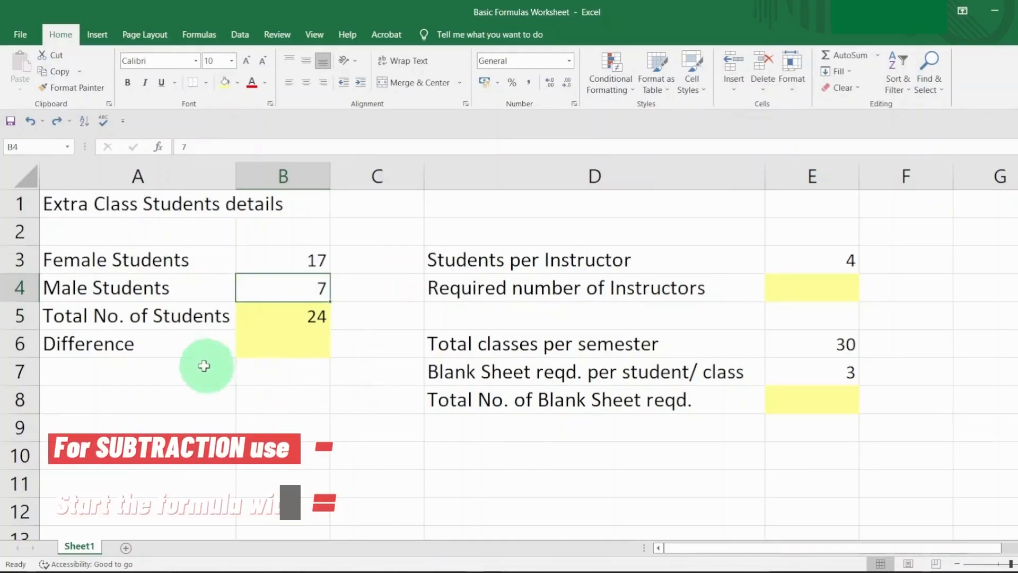
# Calculate the difference between female and male students in B6 with the formula =B3-B4
pyautogui.click(154, 341)
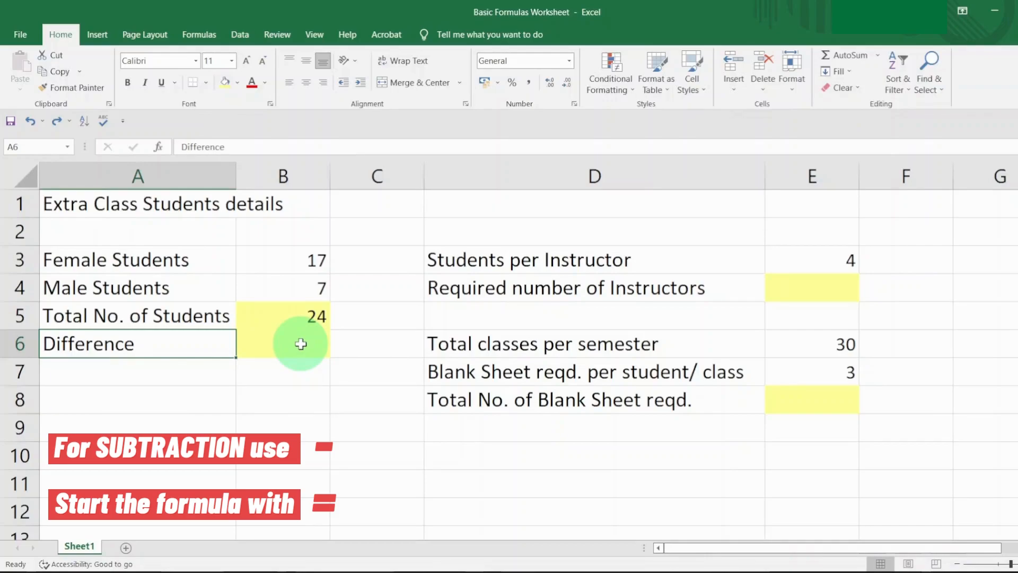
pyautogui.click(301, 344)
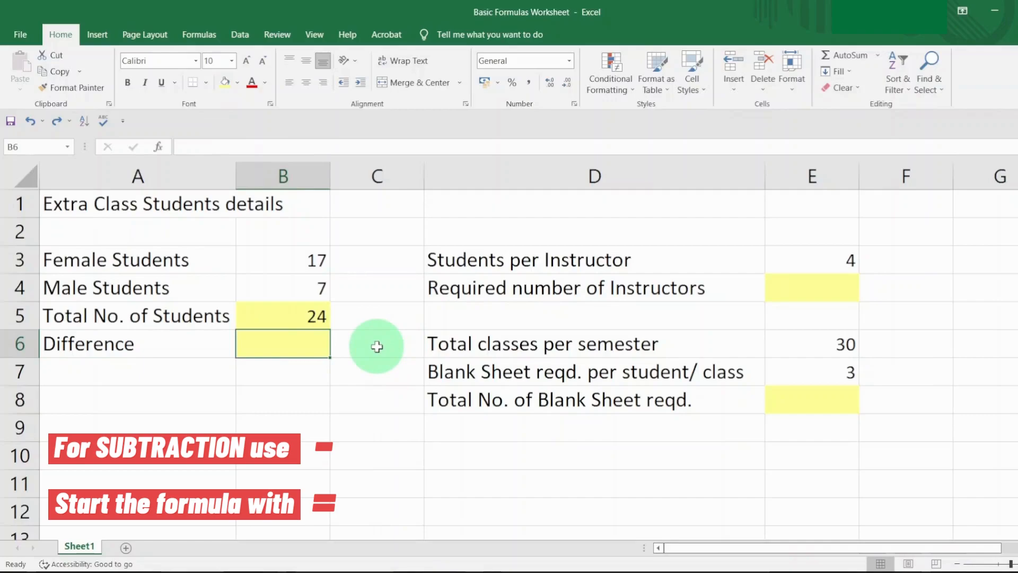
pyautogui.write('=')
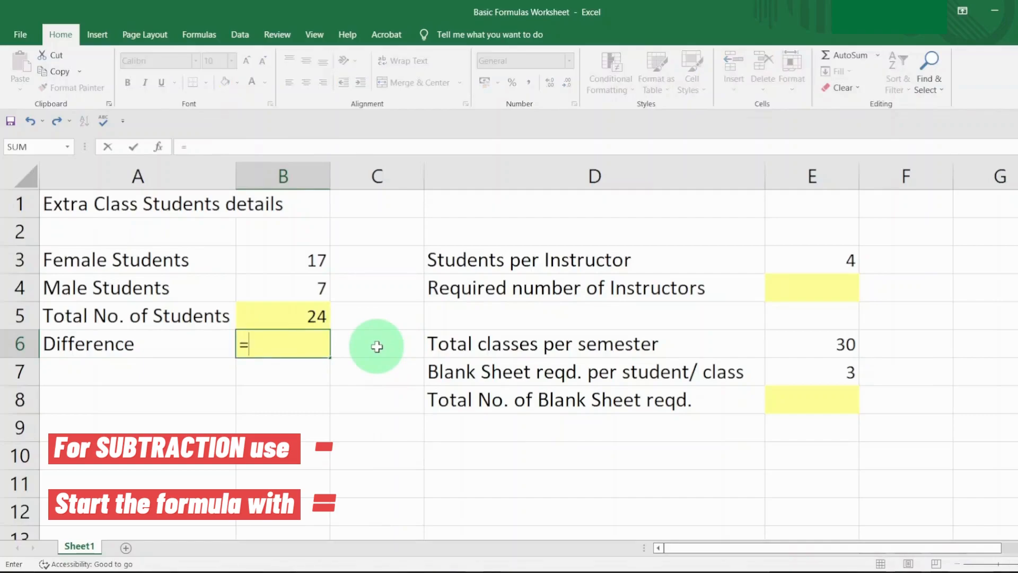
pyautogui.click(302, 262)
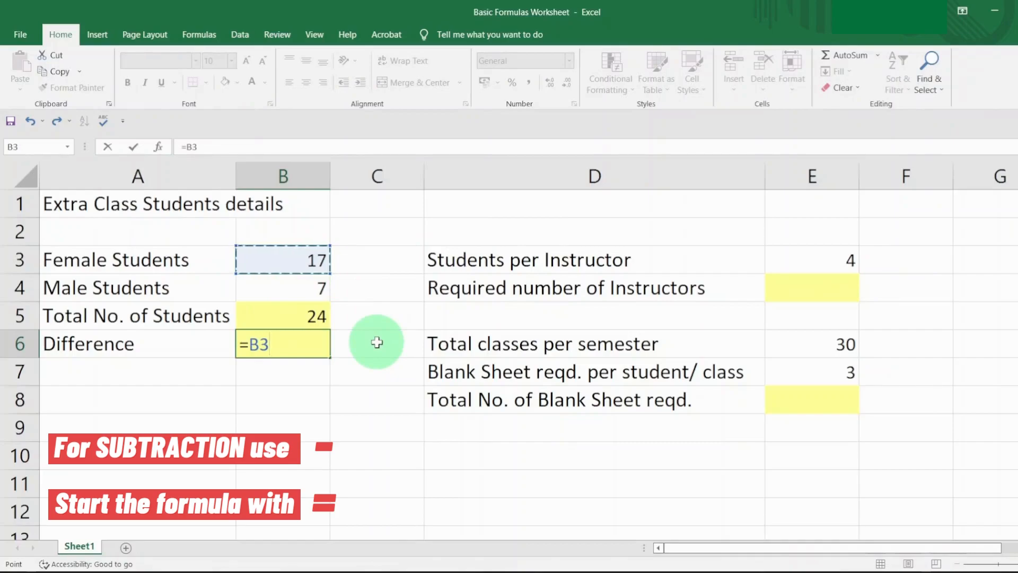
pyautogui.write('-')
pyautogui.click(299, 286)
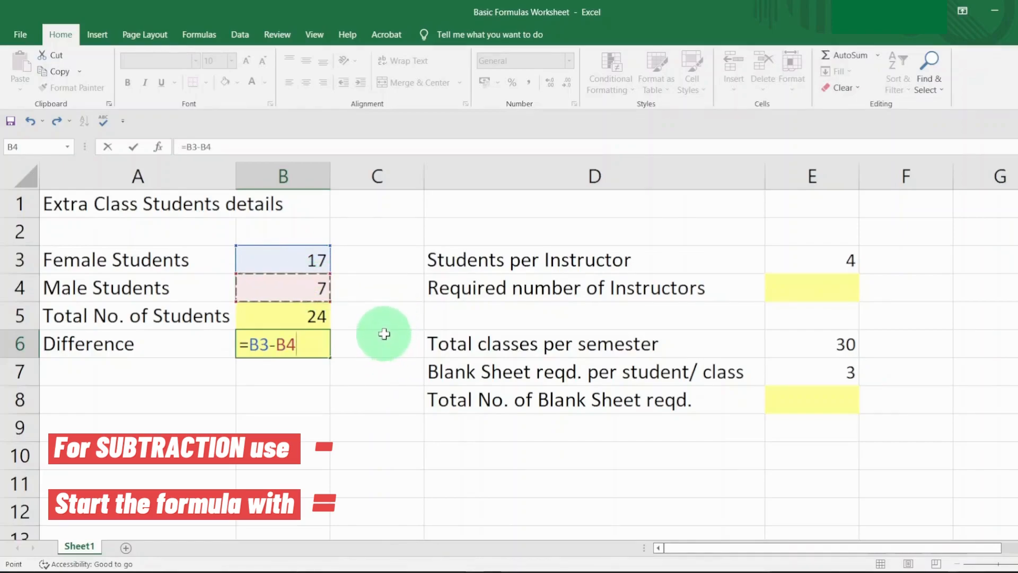
pyautogui.press('Return')
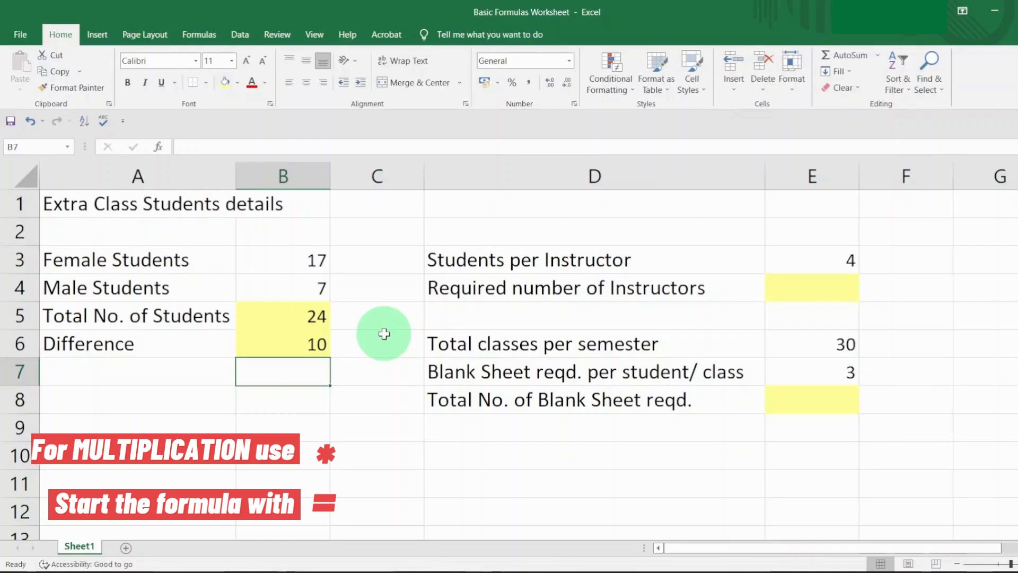
# Calculate the total number of blank sheets required in E8 with the formula =B5*E6*E7
pyautogui.click(679, 374)
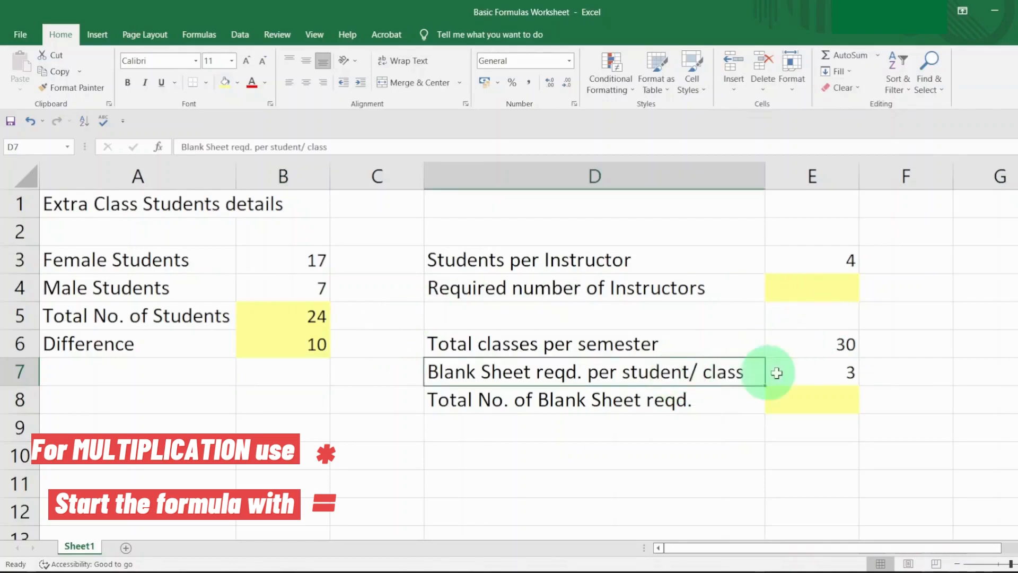
pyautogui.click(810, 368)
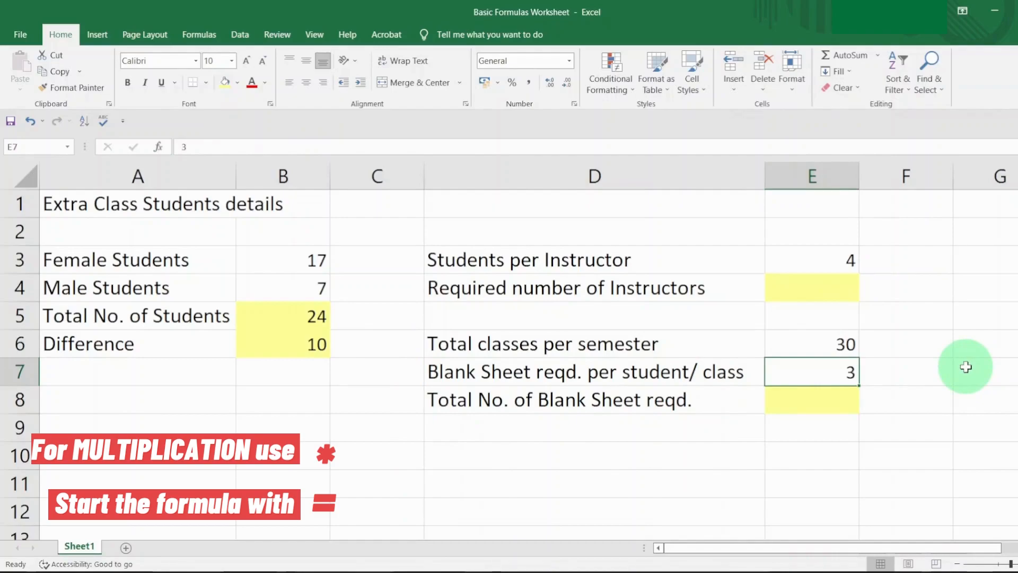
pyautogui.click(829, 345)
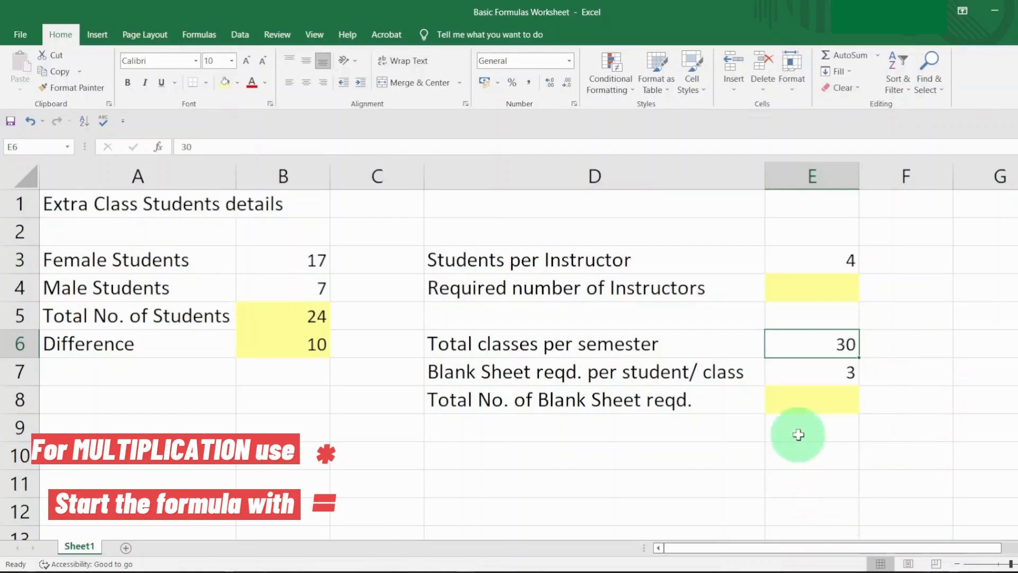
pyautogui.click(802, 403)
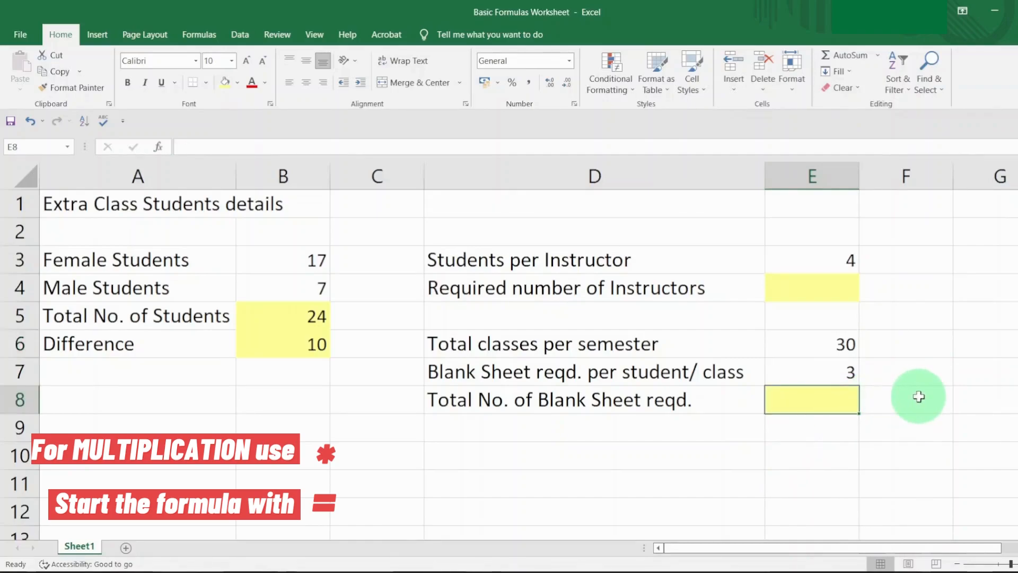
pyautogui.write('=')
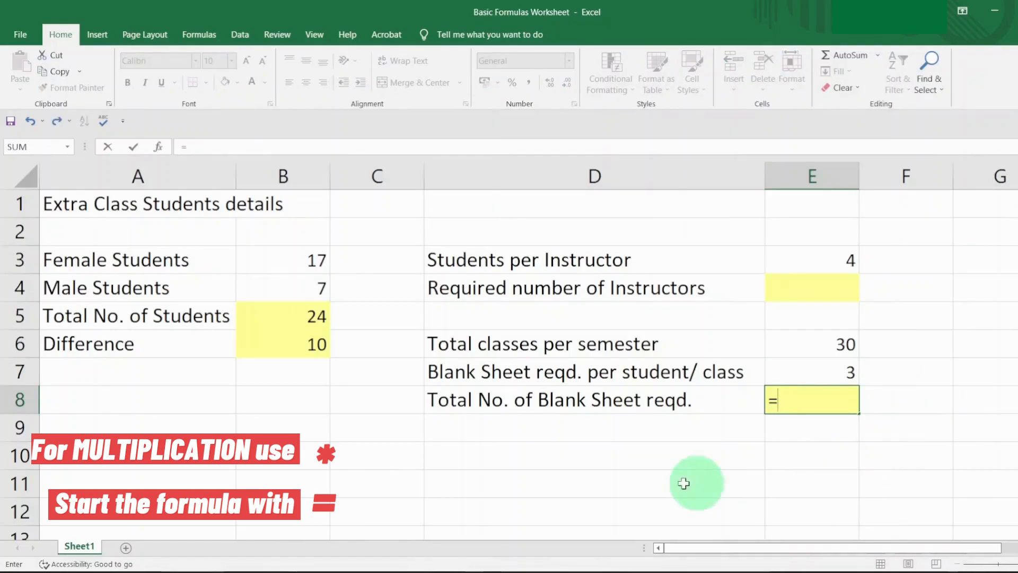
pyautogui.click(271, 319)
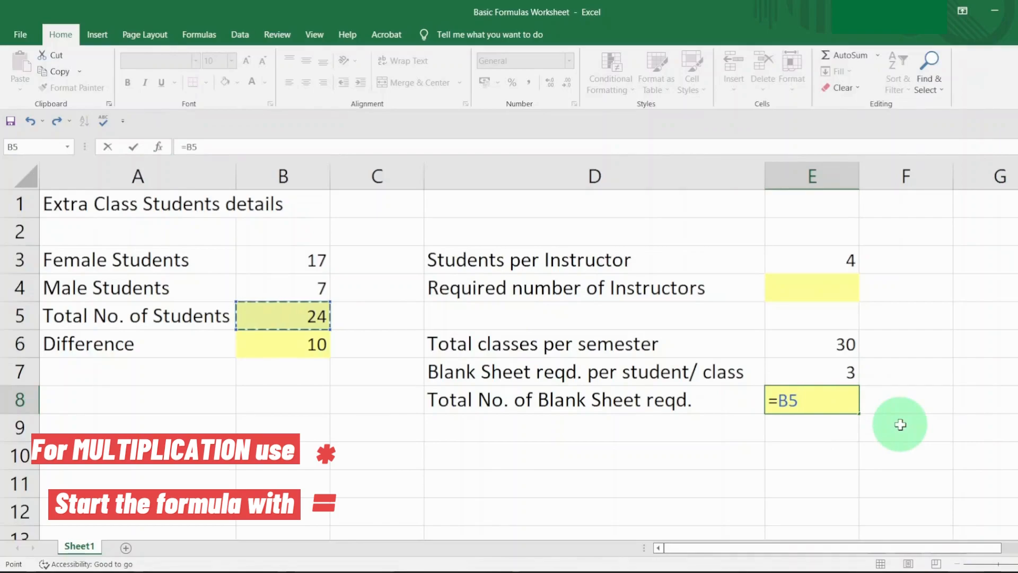
pyautogui.write('*')
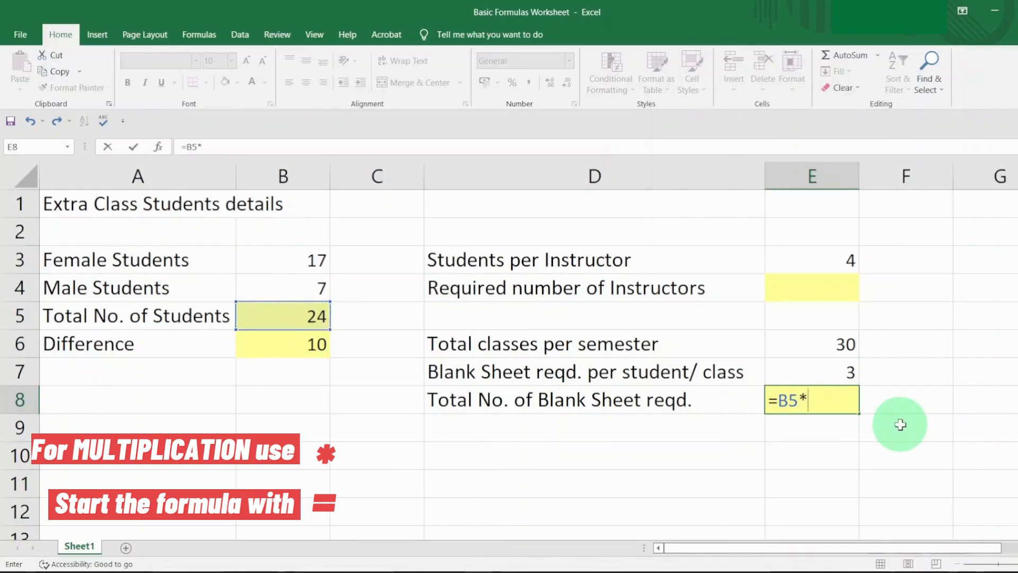
pyautogui.click(836, 345)
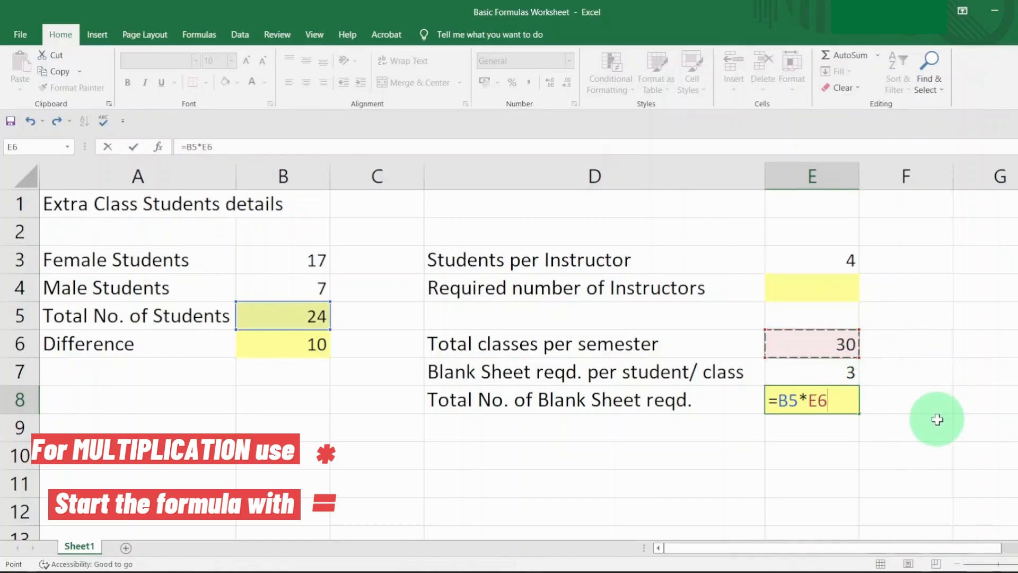
pyautogui.write('*')
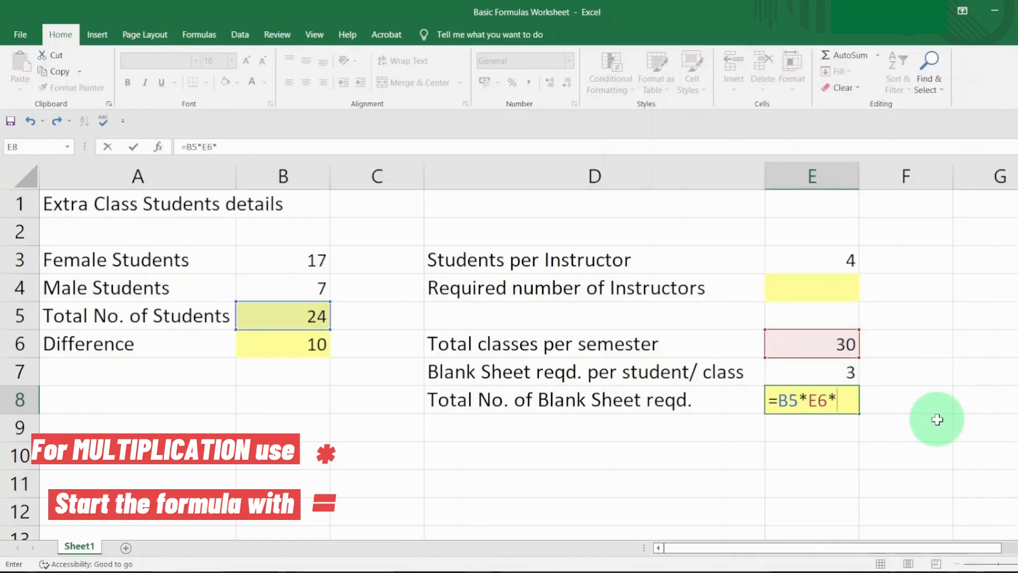
pyautogui.click(847, 371)
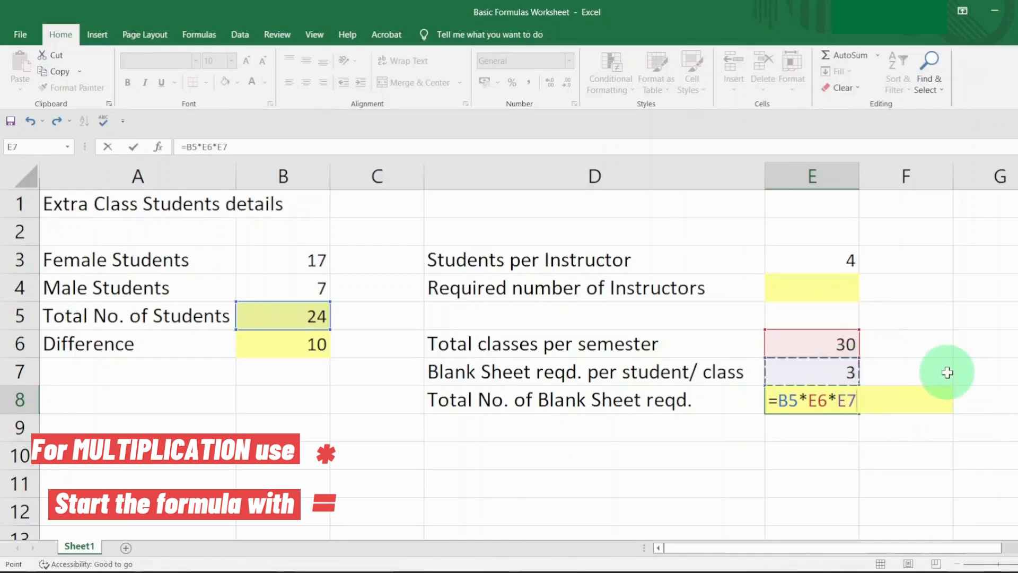
pyautogui.press('Return')
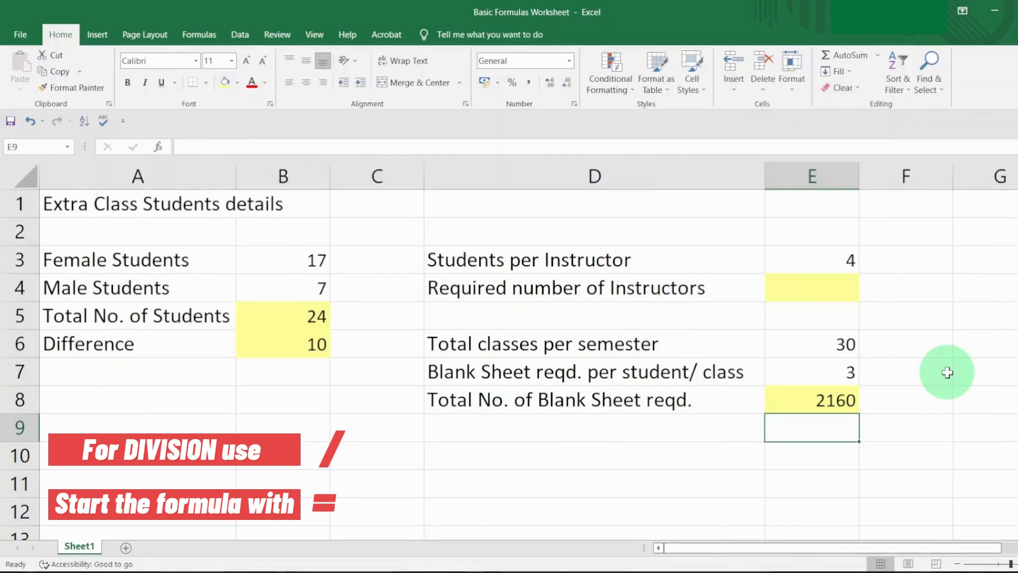
# Calculate the required number of instructors in E4 with the formula =B5/E3
pyautogui.click(837, 291)
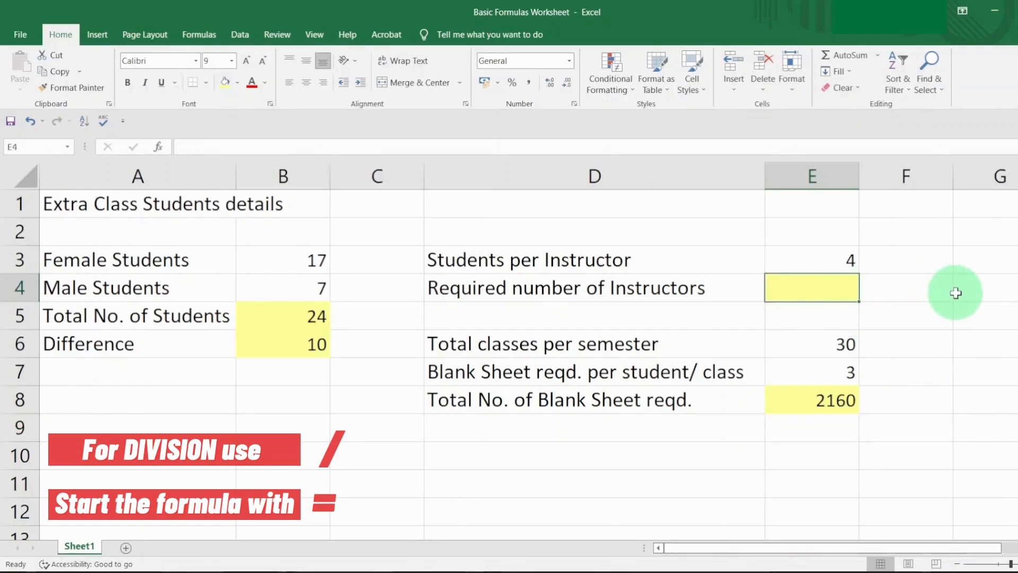
pyautogui.write('=')
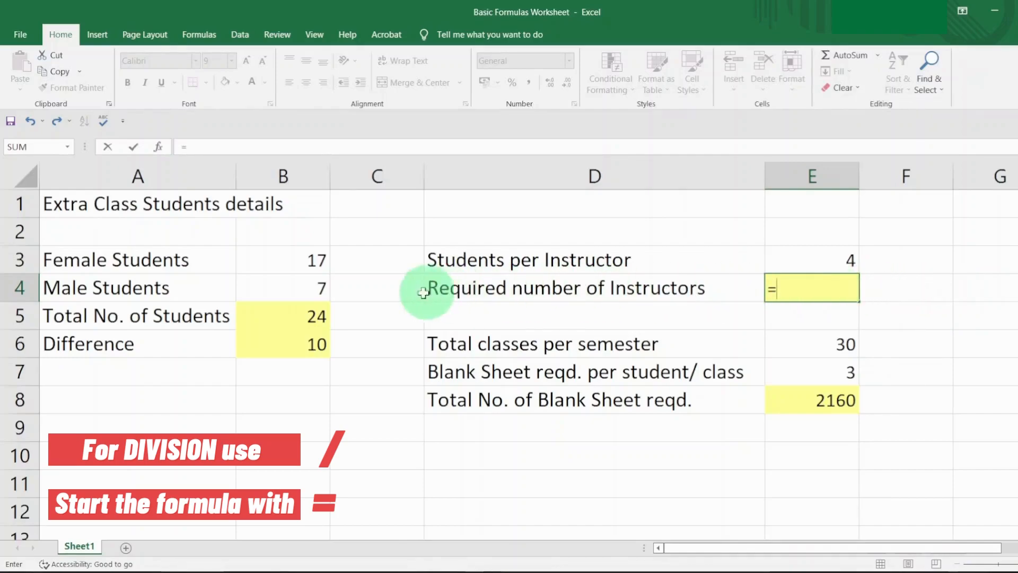
pyautogui.click(301, 315)
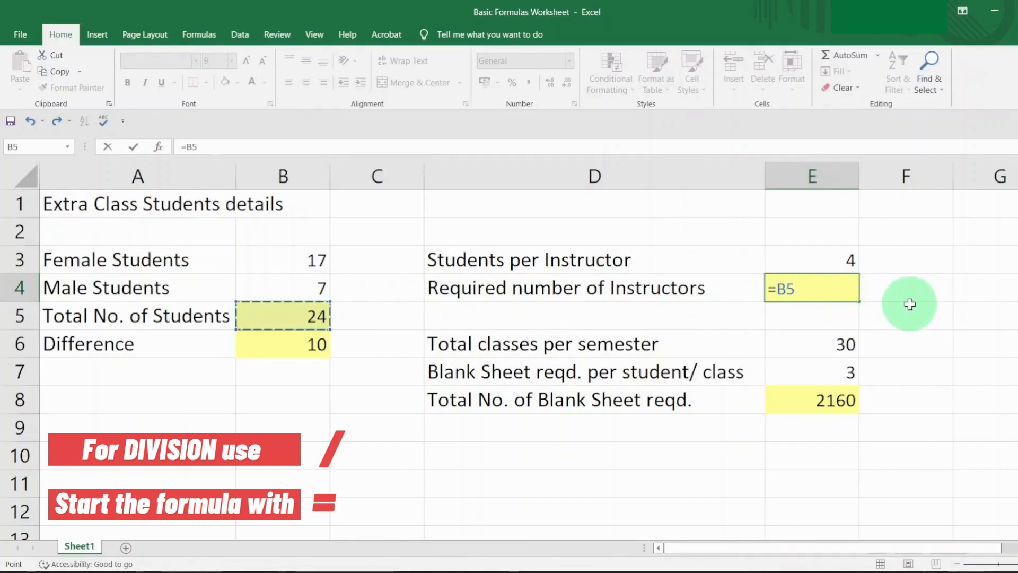
pyautogui.write('/')
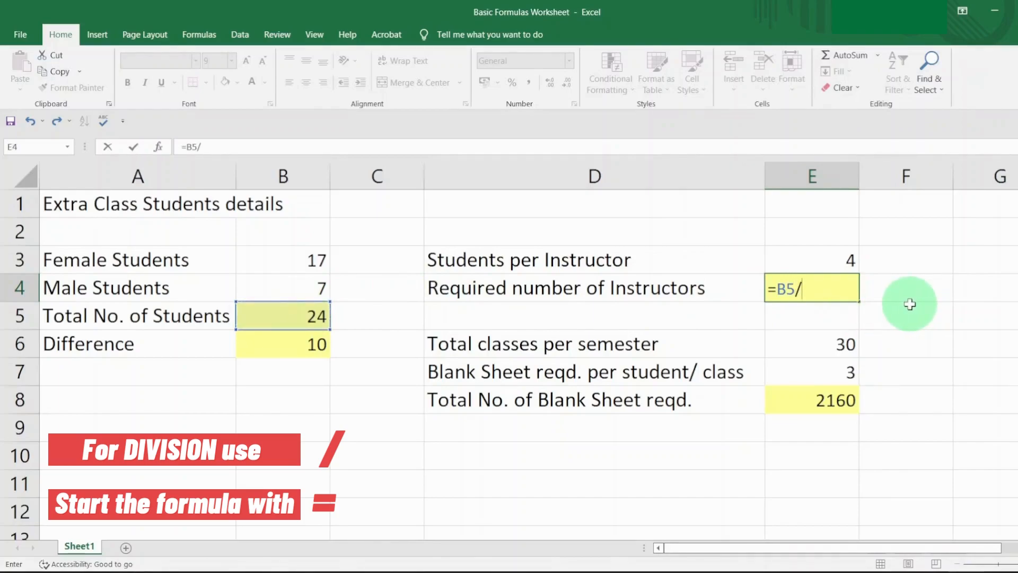
pyautogui.click(836, 261)
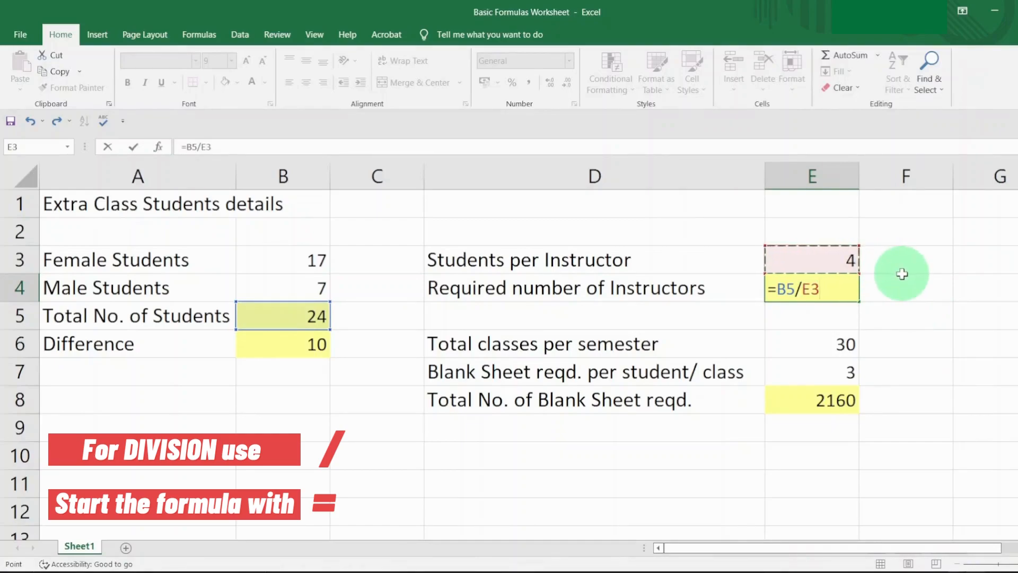
pyautogui.press('Return')
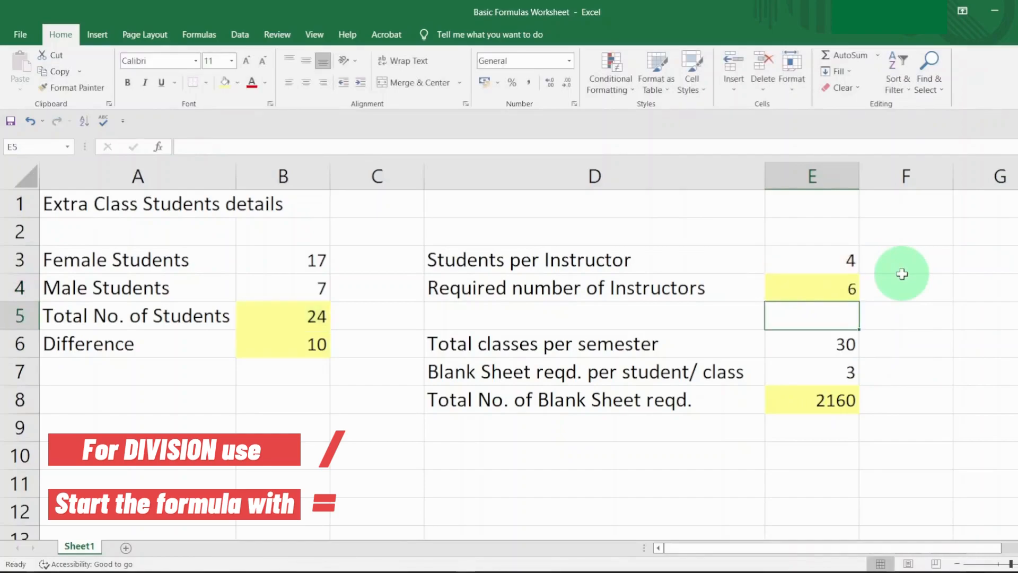